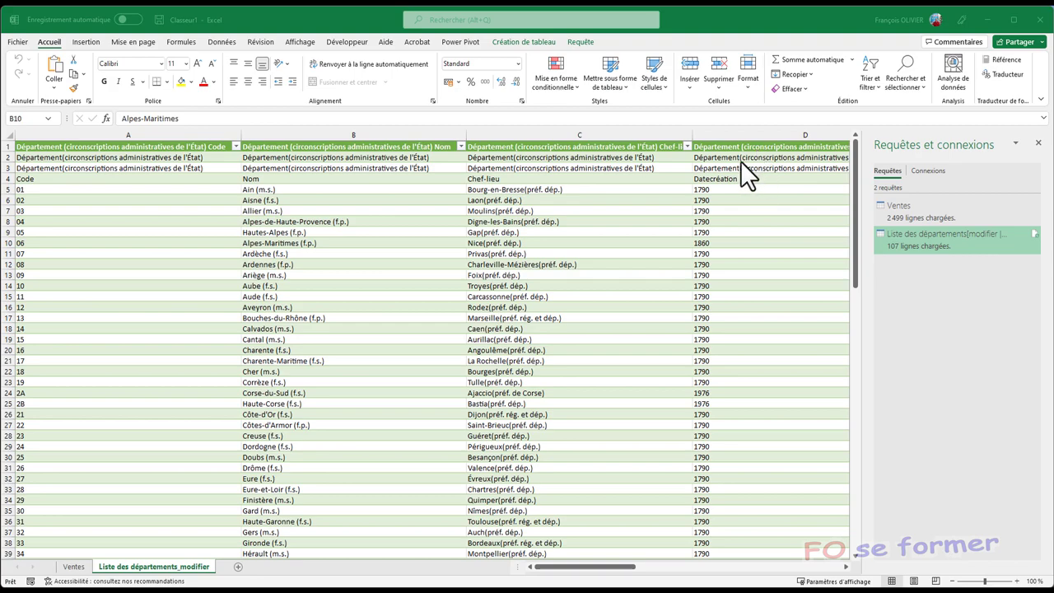
- Select the Code, Nom label row, then cell A5, and show the Requête tools with the départements query preview
click(5, 178)
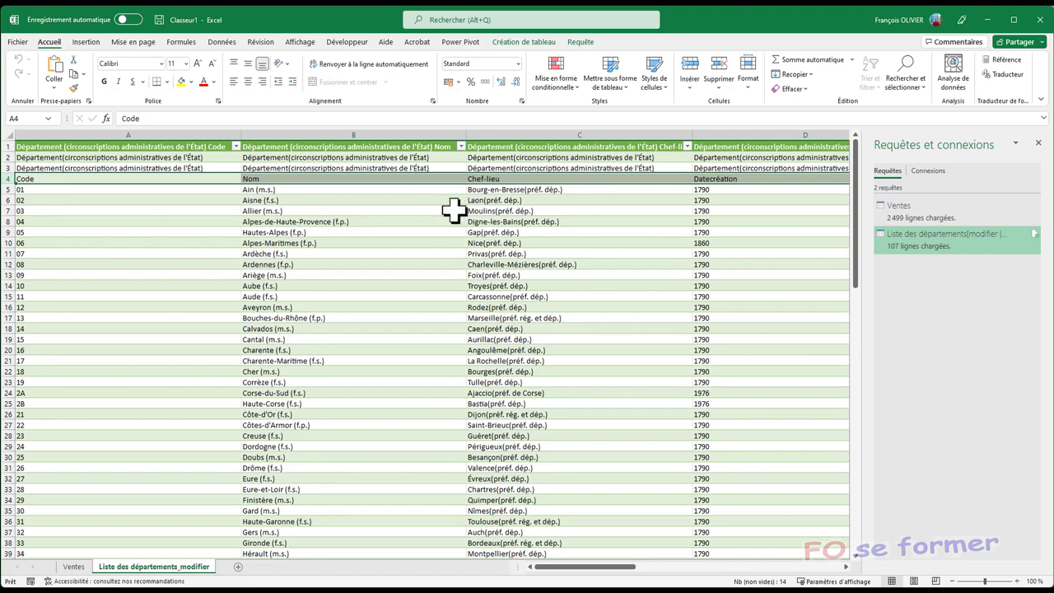
click(228, 191)
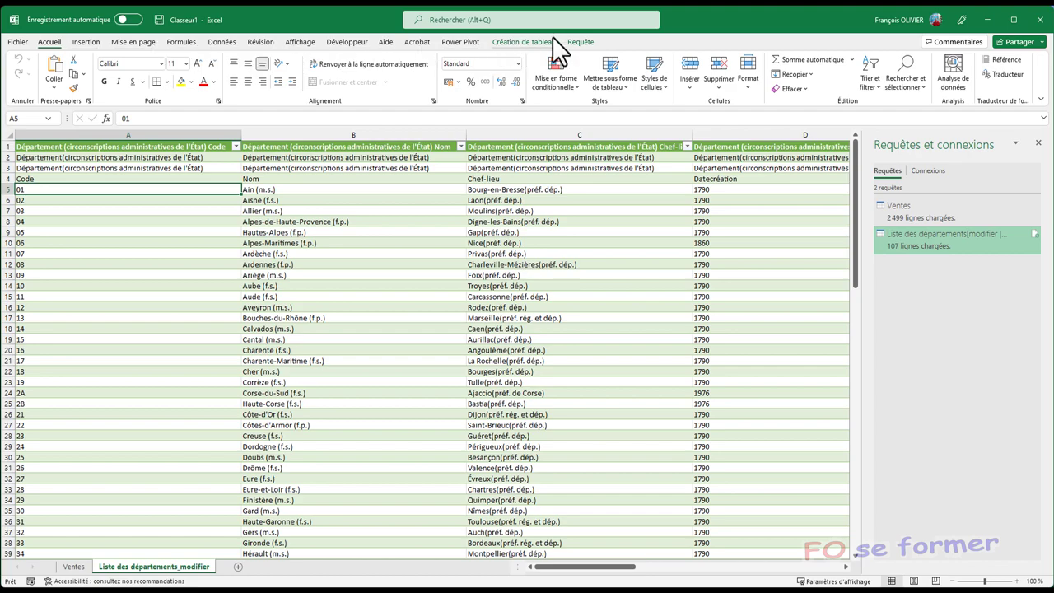
click(586, 43)
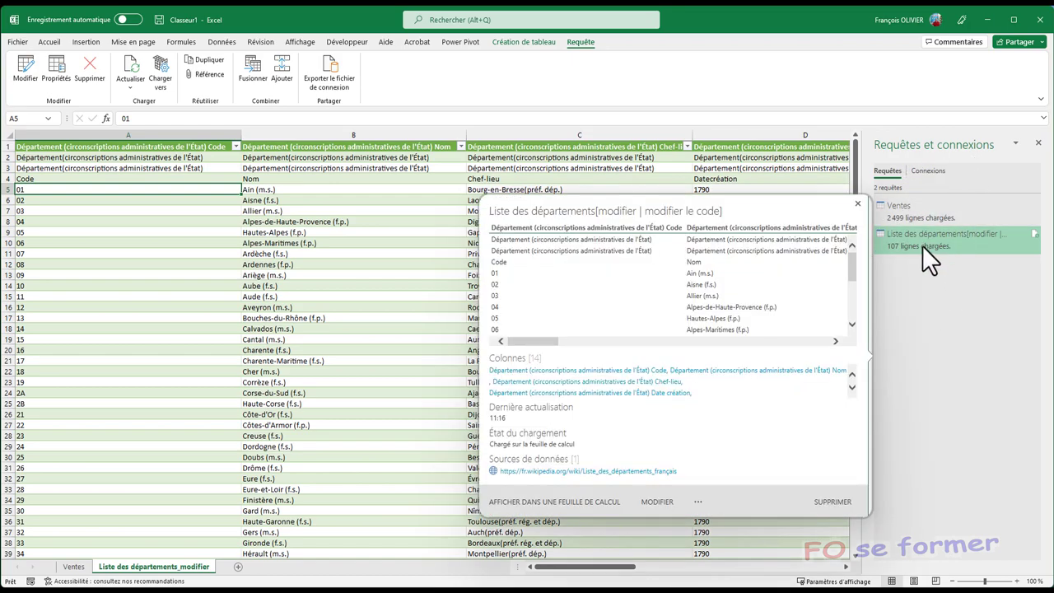
- Edit the départements query from its Requêtes et connexions menu with Modifier
right_click(923, 245)
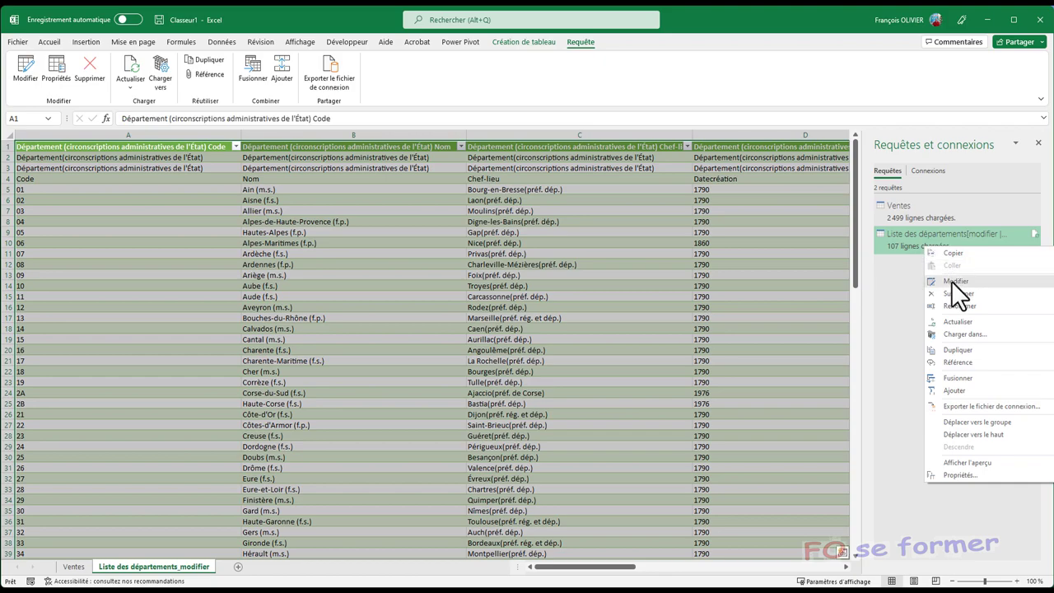
click(951, 281)
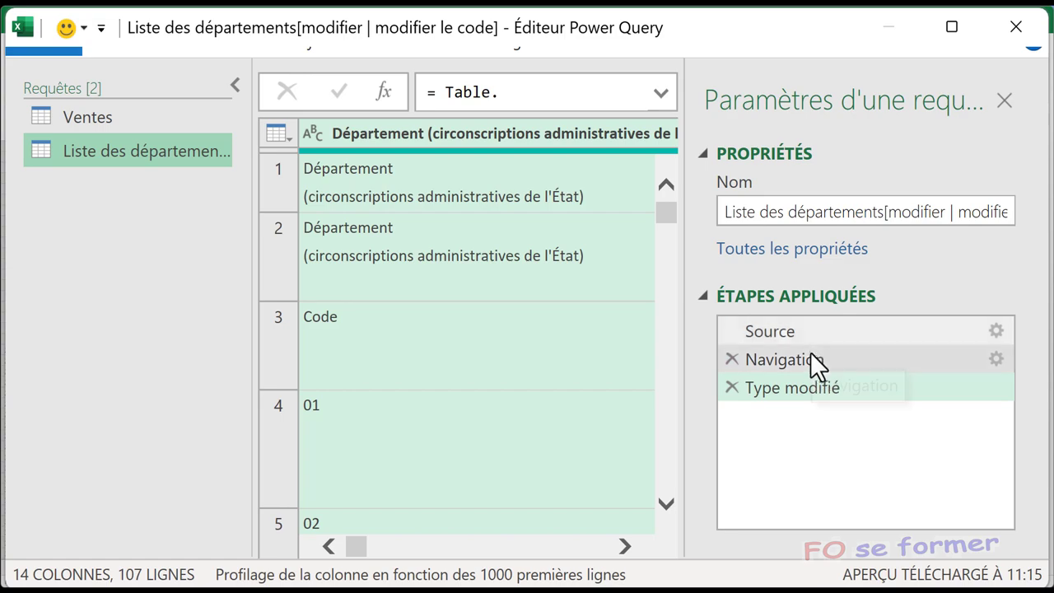
- Hide the Paramètres d'une requête pane and inspect rows 1–3 to locate the Code, Nom row
click(1004, 100)
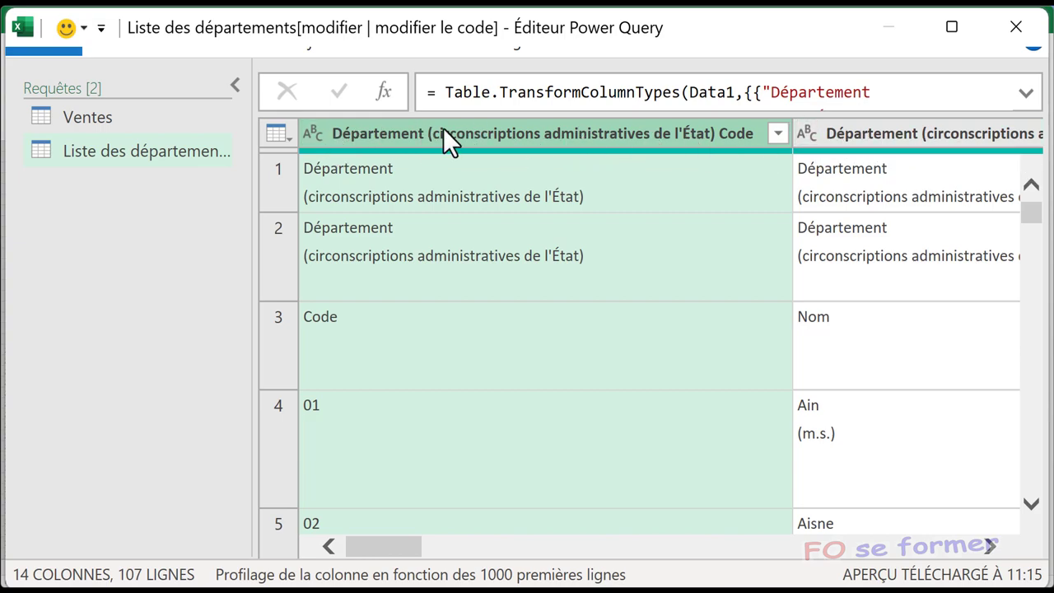
click(275, 178)
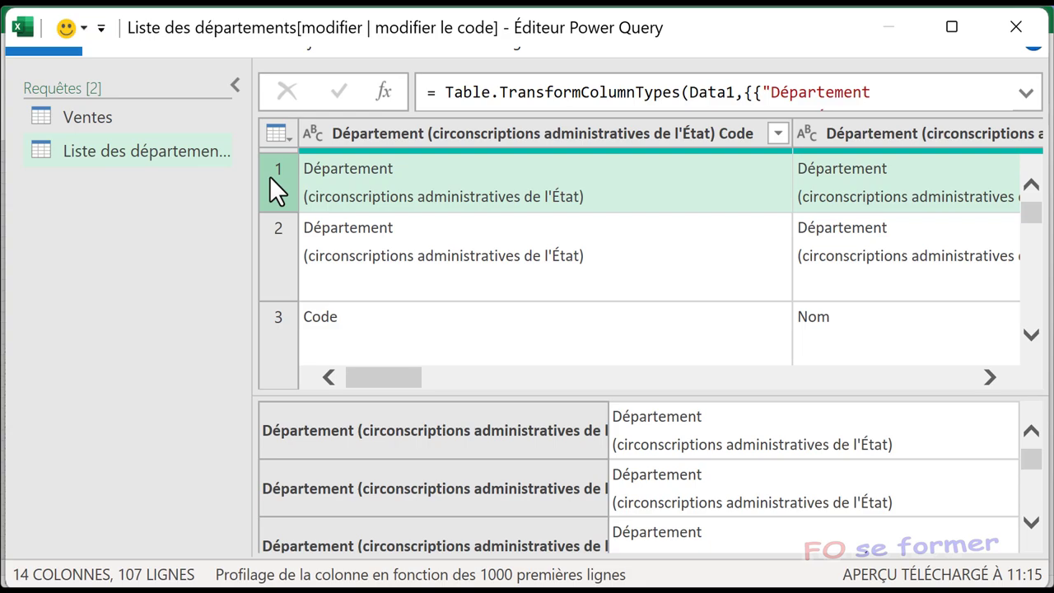
click(275, 238)
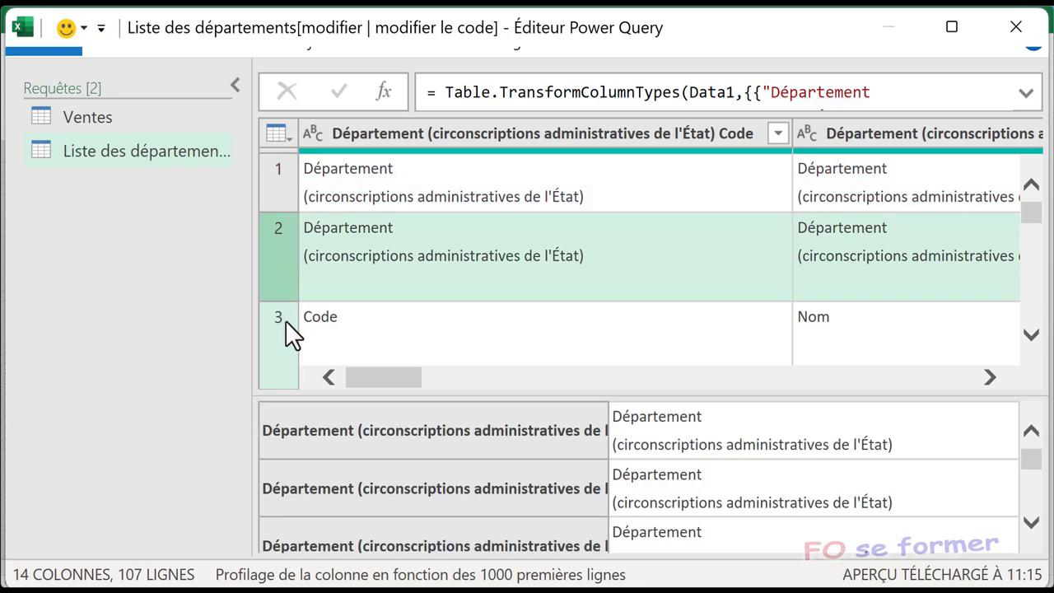
click(286, 321)
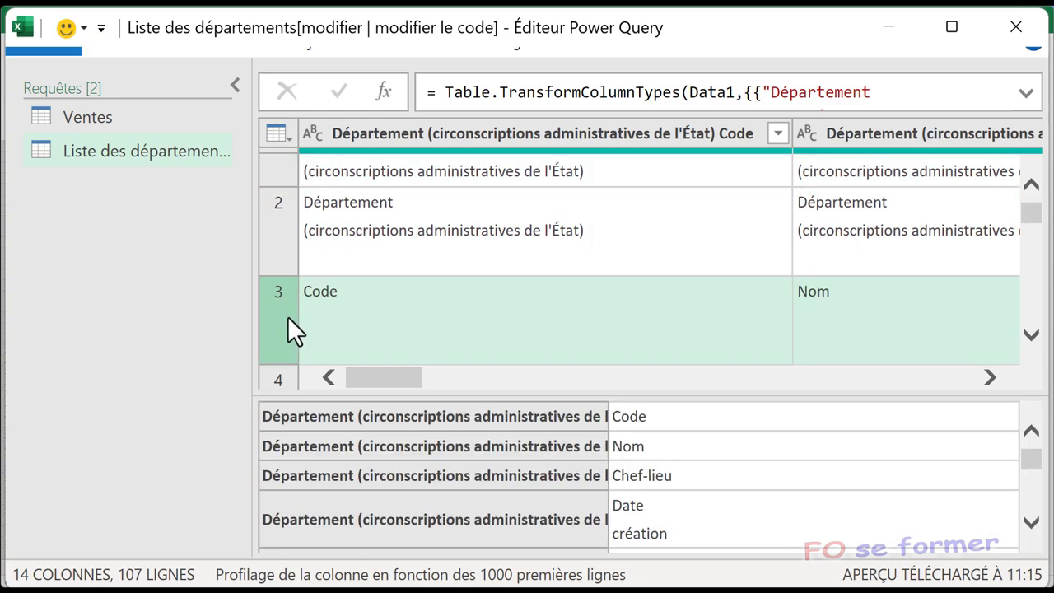
scroll(296, 239, up, 1)
click(289, 184)
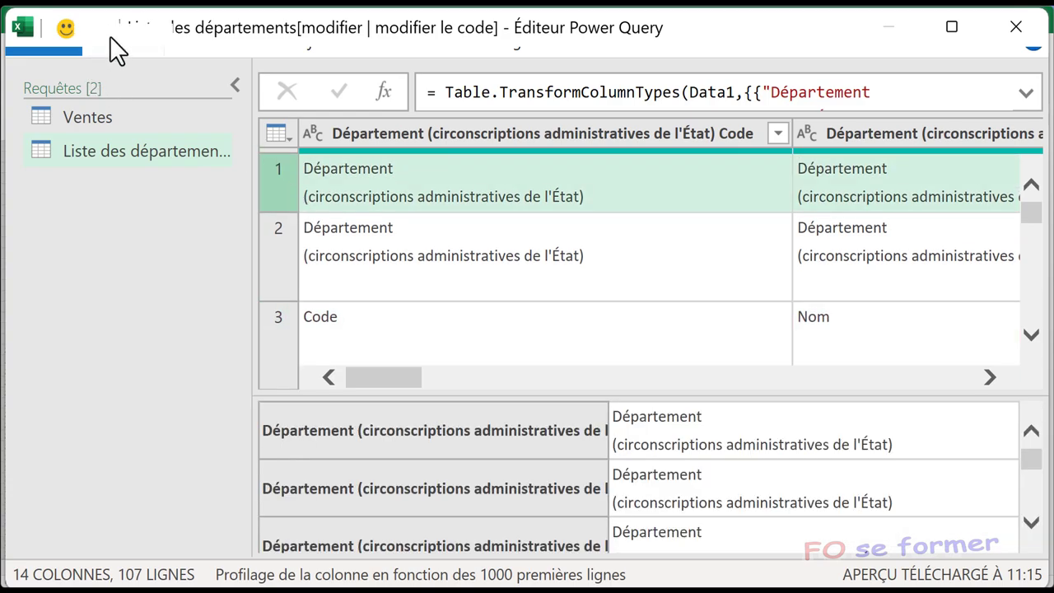
click(109, 37)
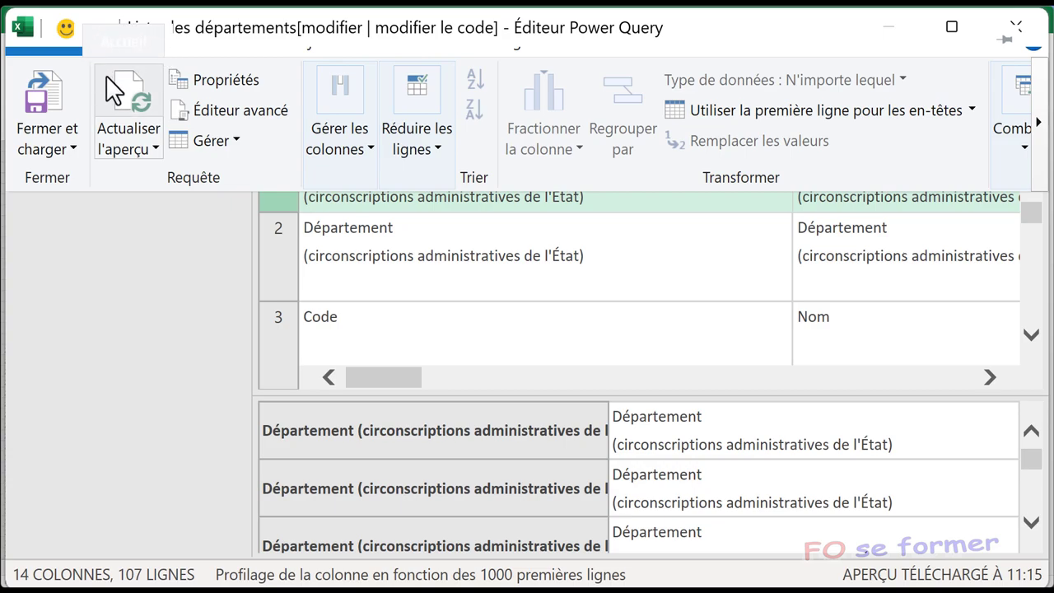
- Remove the top 2 rows with Supprimer les lignes du haut
click(437, 135)
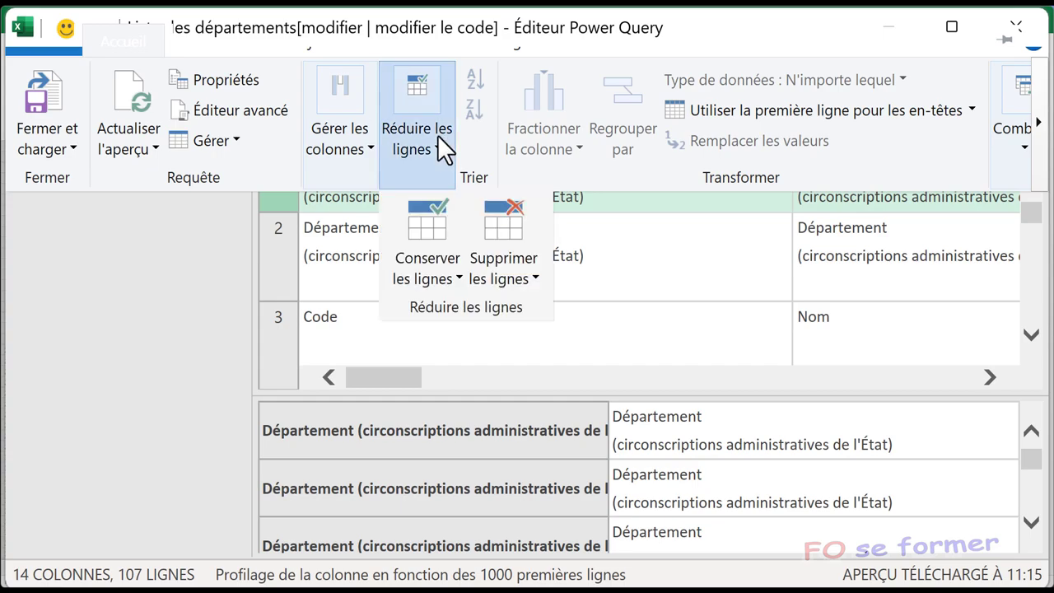
click(510, 282)
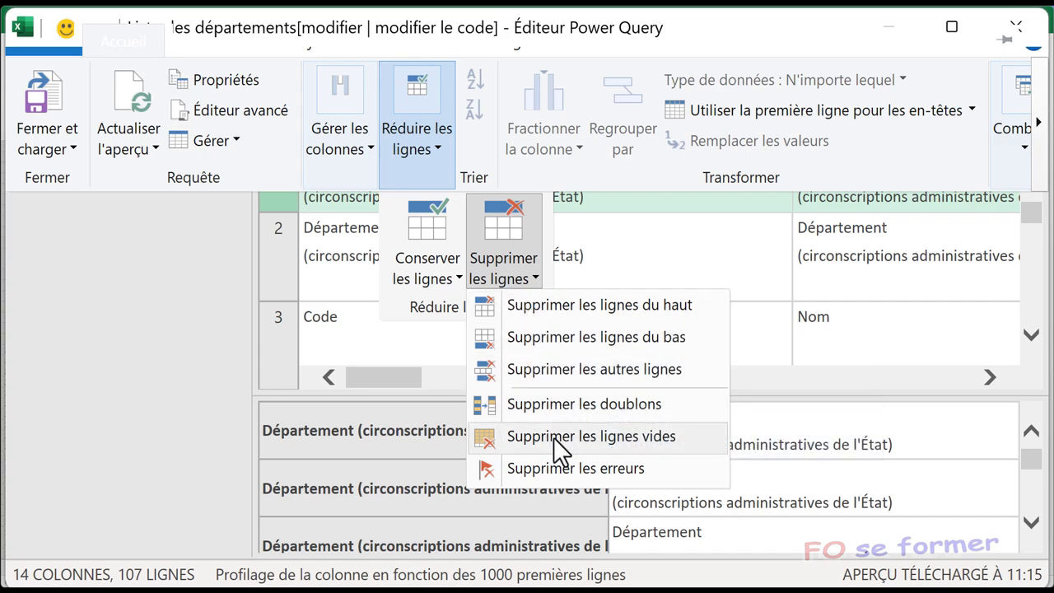
click(618, 306)
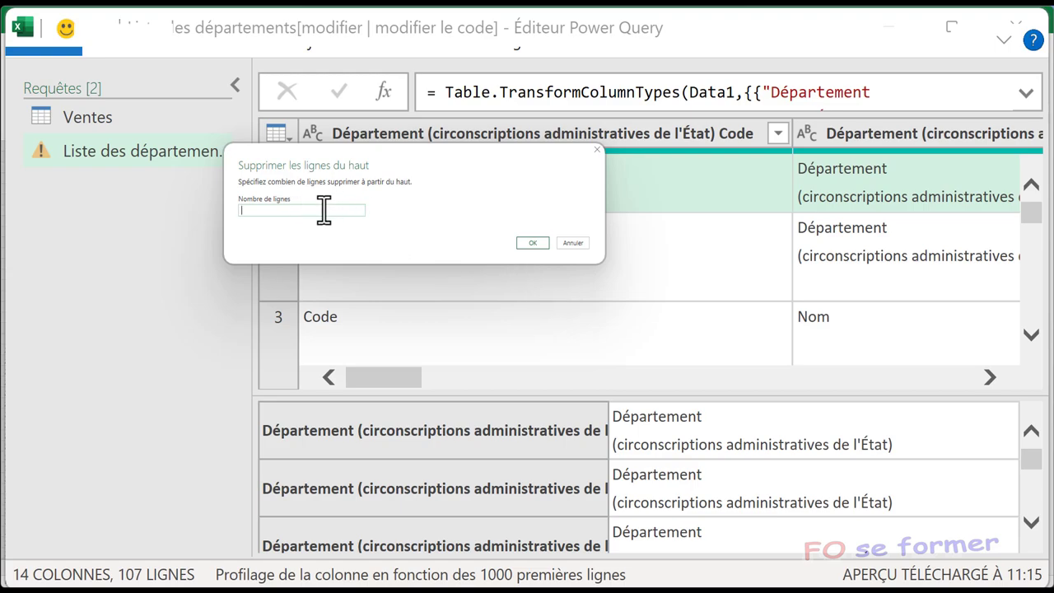
text(2)
mouse_move(402, 166)
mouse_down()
mouse_move(435, 323)
mouse_move(426, 322)
mouse_up()
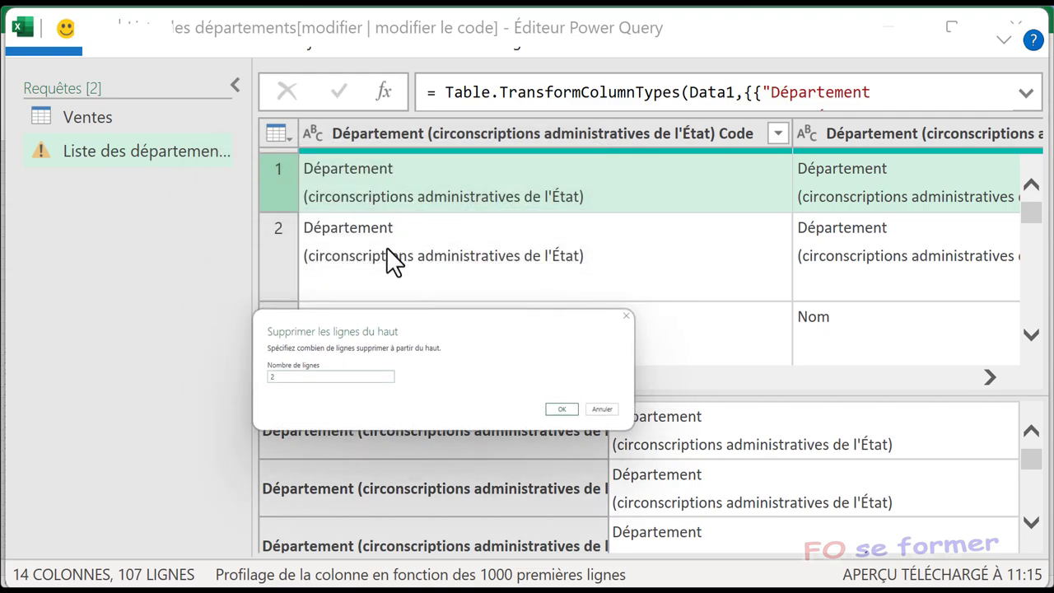
click(561, 407)
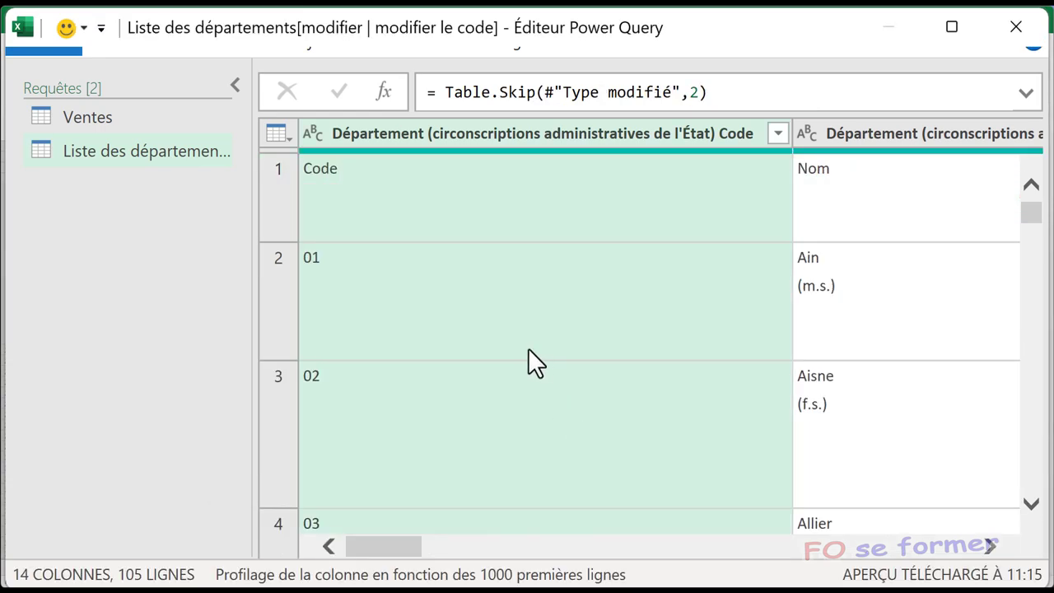
- Promote the first row to headers with Utiliser la première ligne pour les en-têtes, giving Code, Nom, Chef-lieu
click(475, 215)
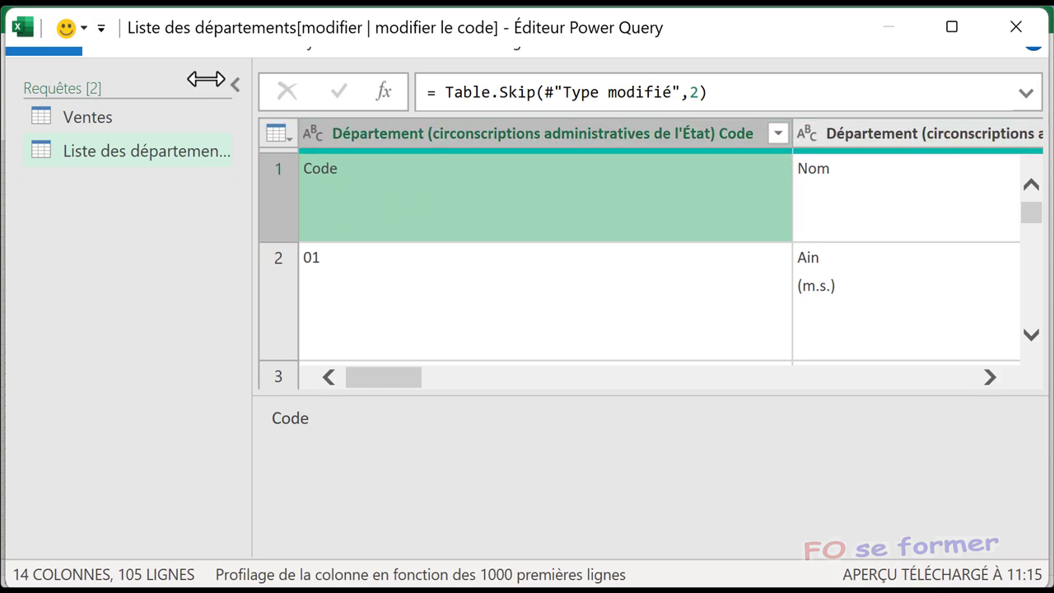
click(124, 46)
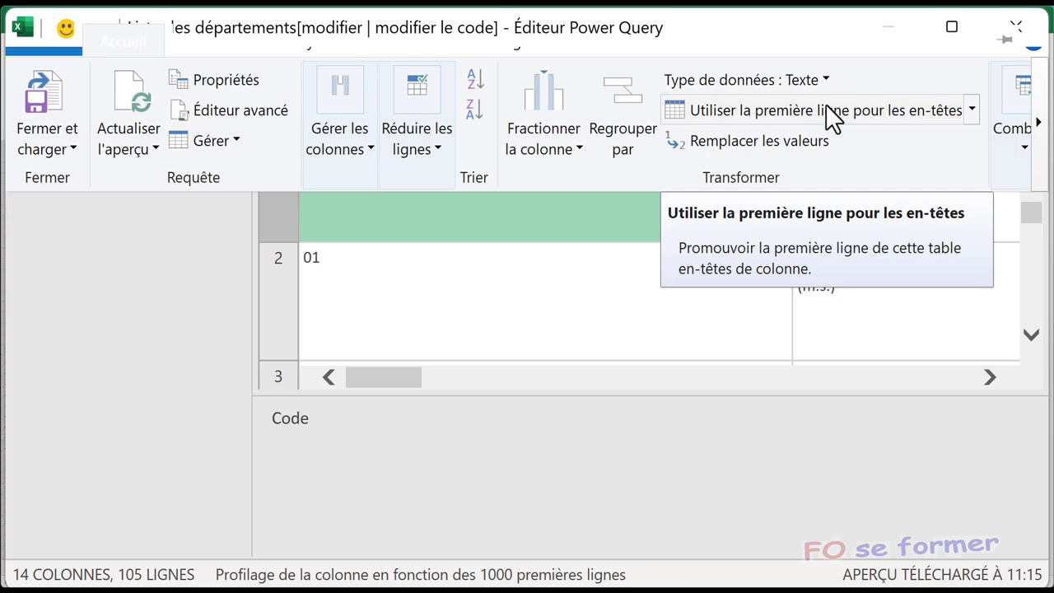
click(794, 107)
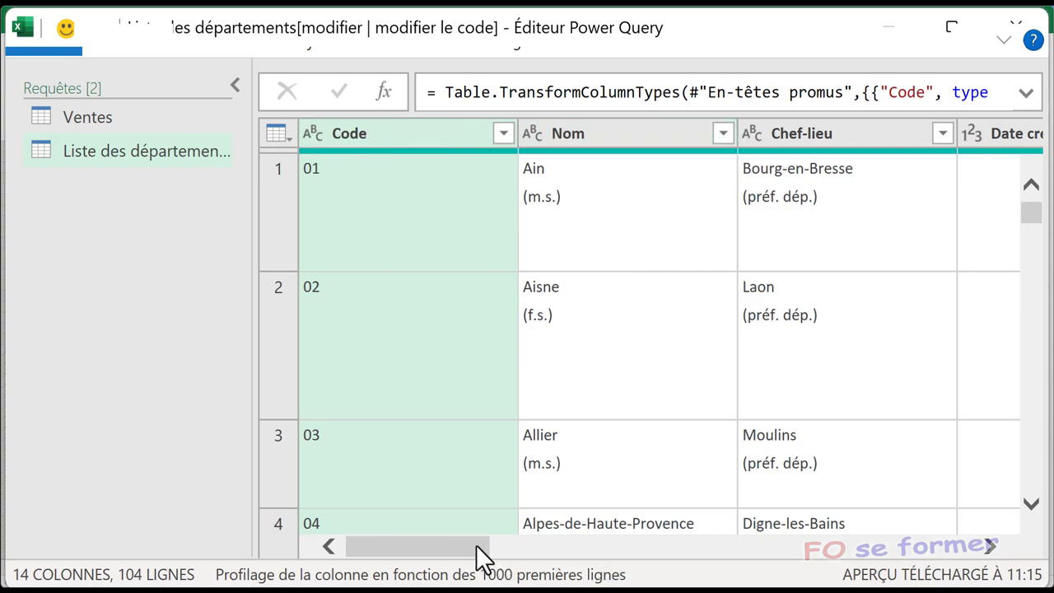
- Scroll across the renamed columns and back, then bring up the Affichage ribbon commands
mouse_move(475, 544)
mouse_down()
mouse_move(889, 549)
mouse_move(935, 562)
mouse_up()
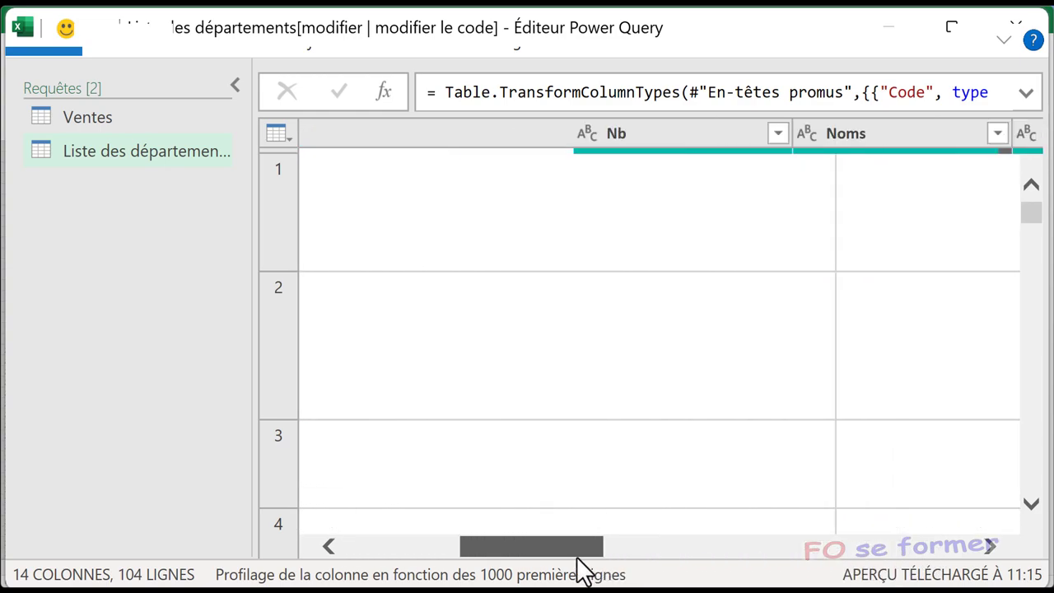
drag(884, 547, 366, 548)
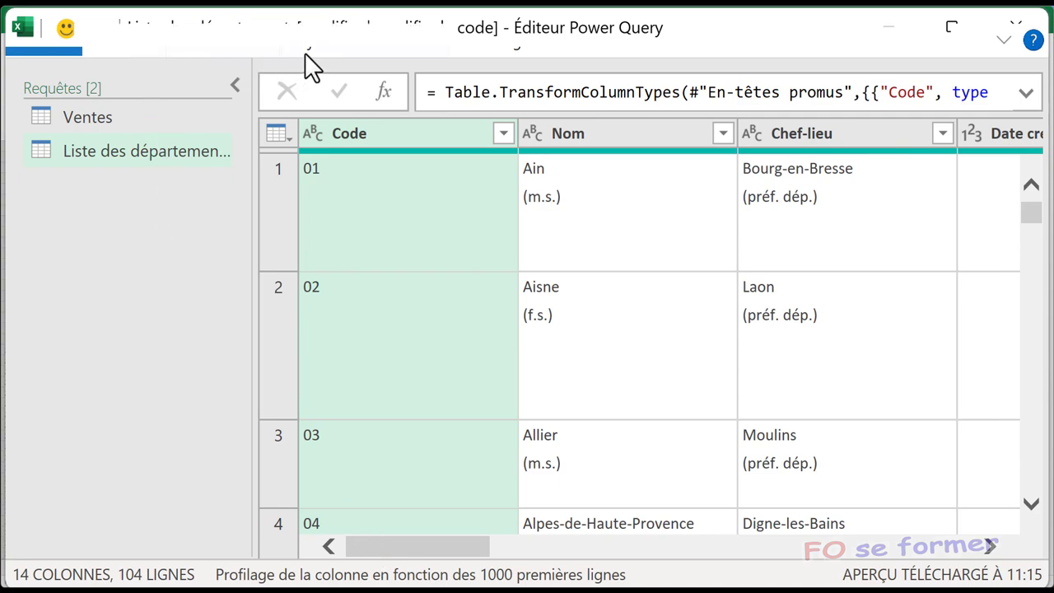
click(346, 47)
click(467, 45)
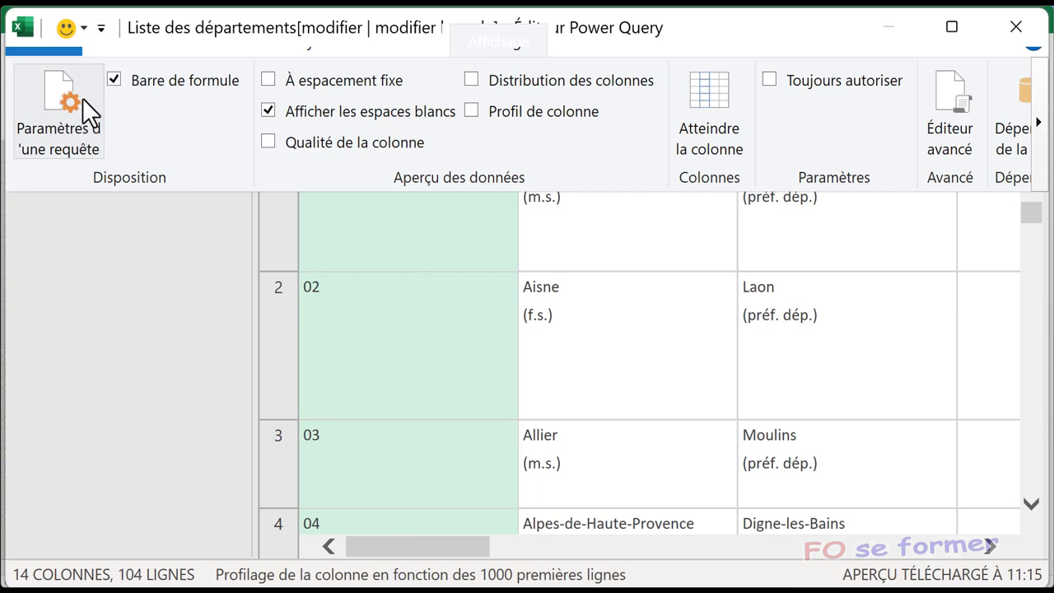
click(53, 112)
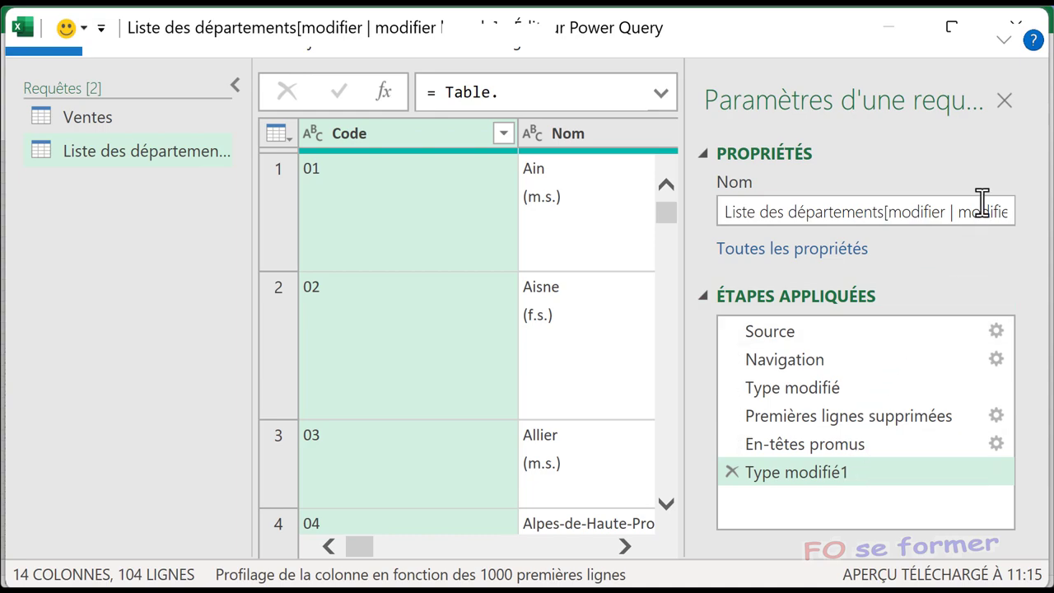
click(1003, 100)
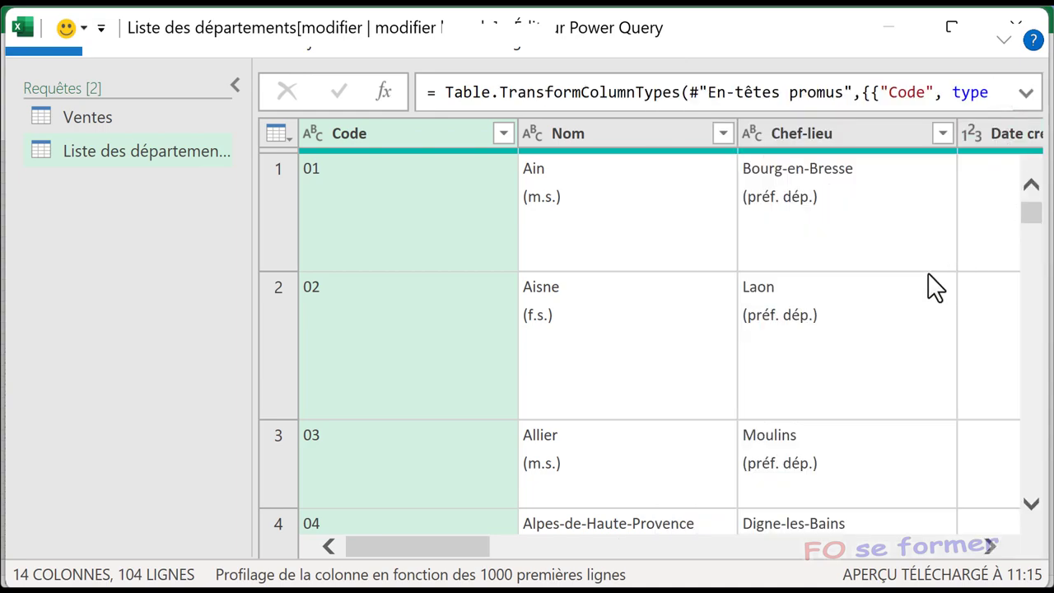